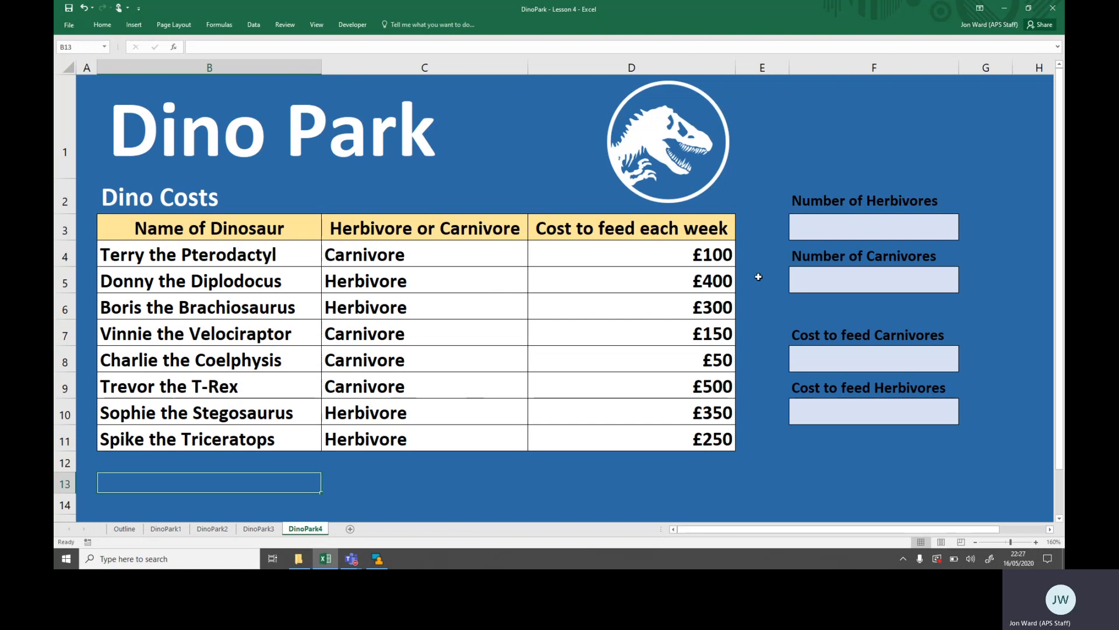
Enter =COUNTIF(C4:C11,"Herbivore") in cell F3 to count the herbivores.
left_click(831, 229)
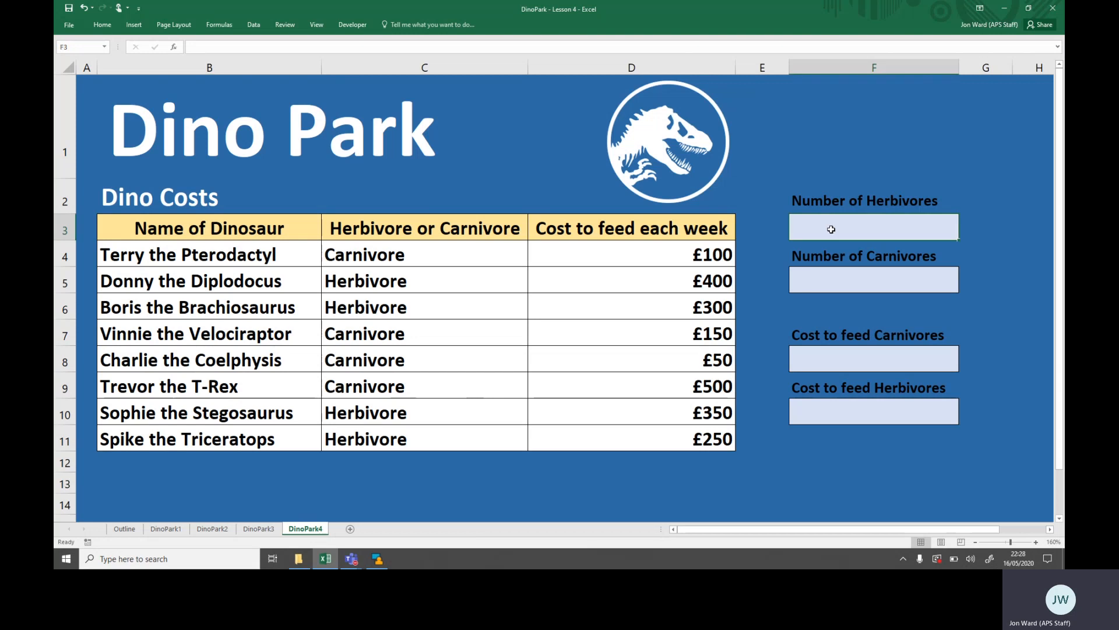
type("=C")
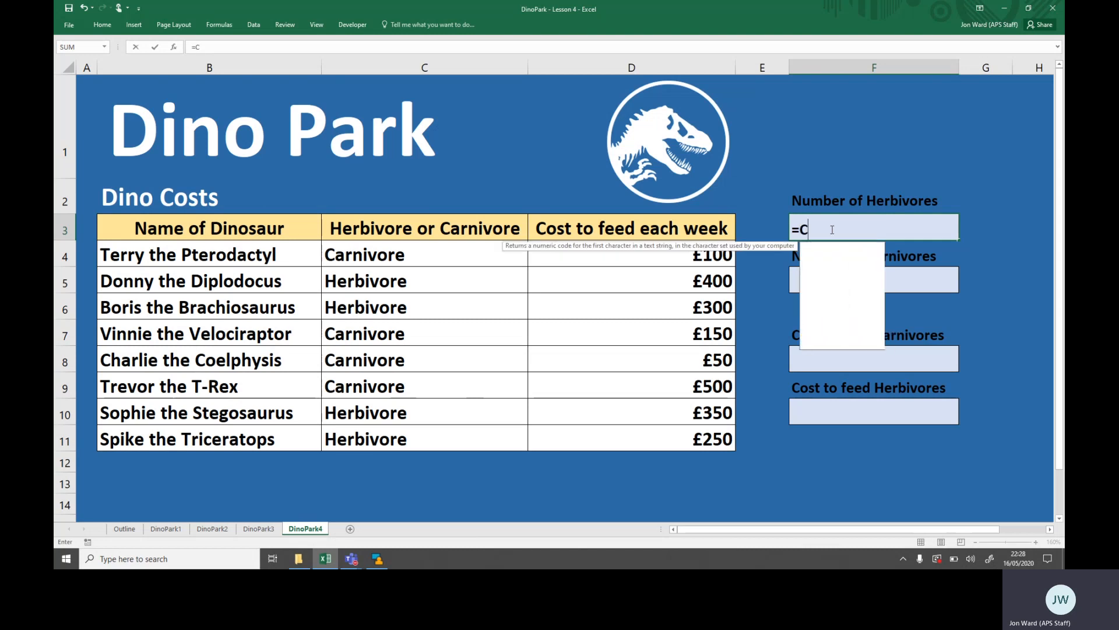
type("OUNTIF")
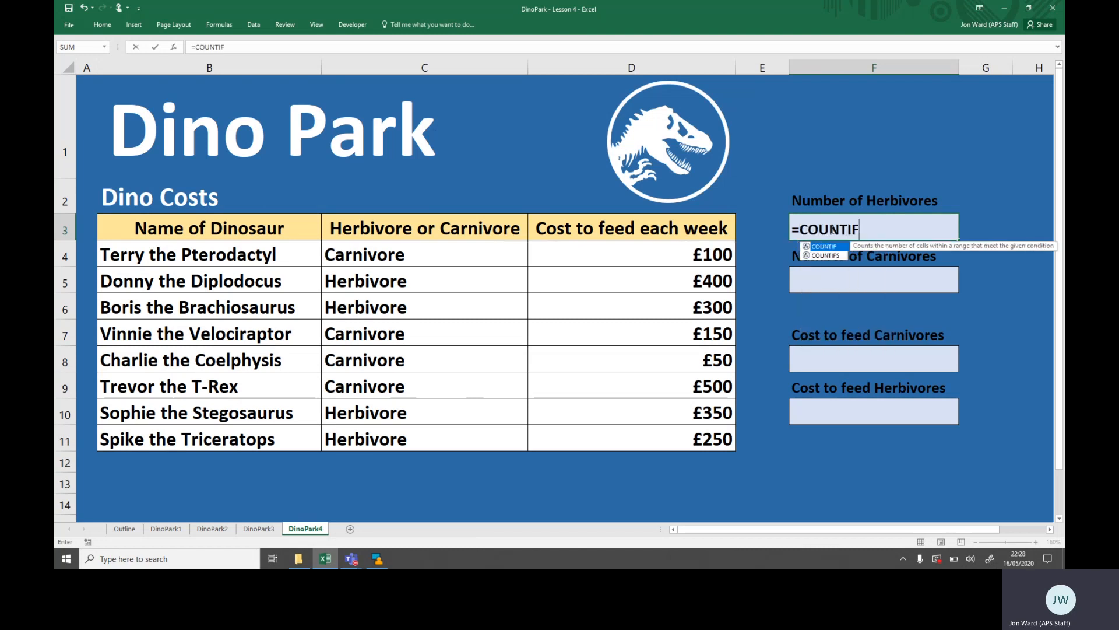
type("(")
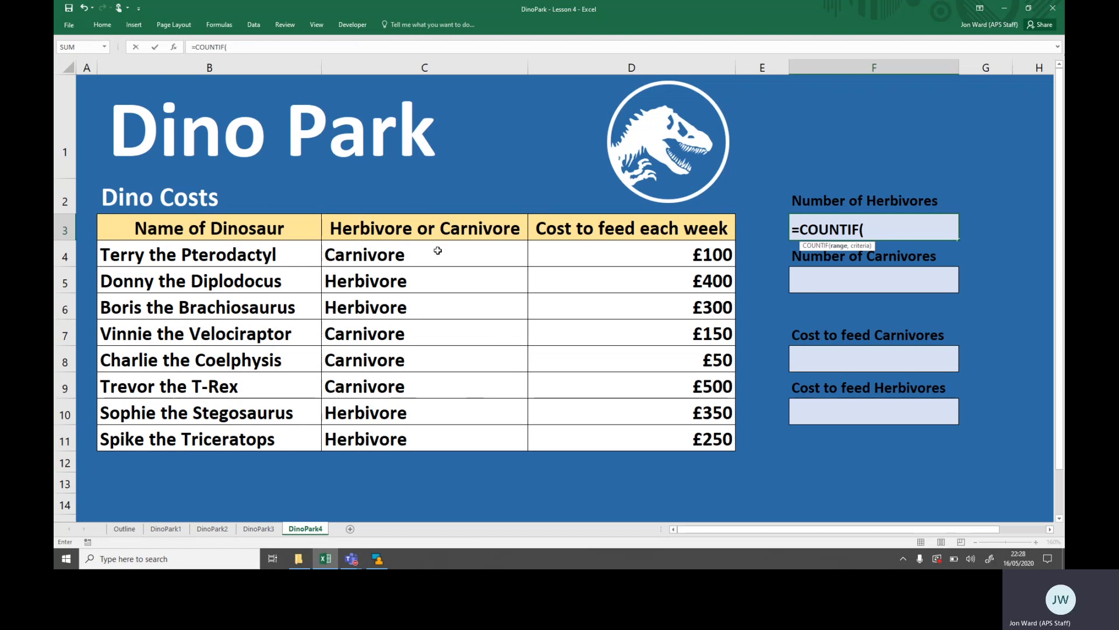
left_click_drag(437, 249, 428, 438)
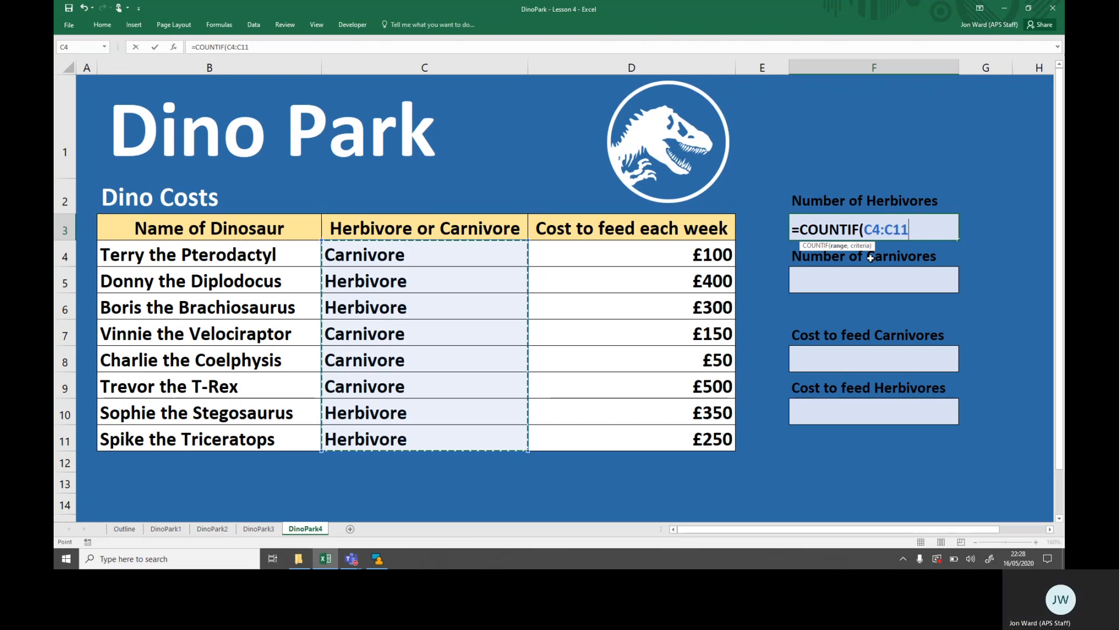
type(",")
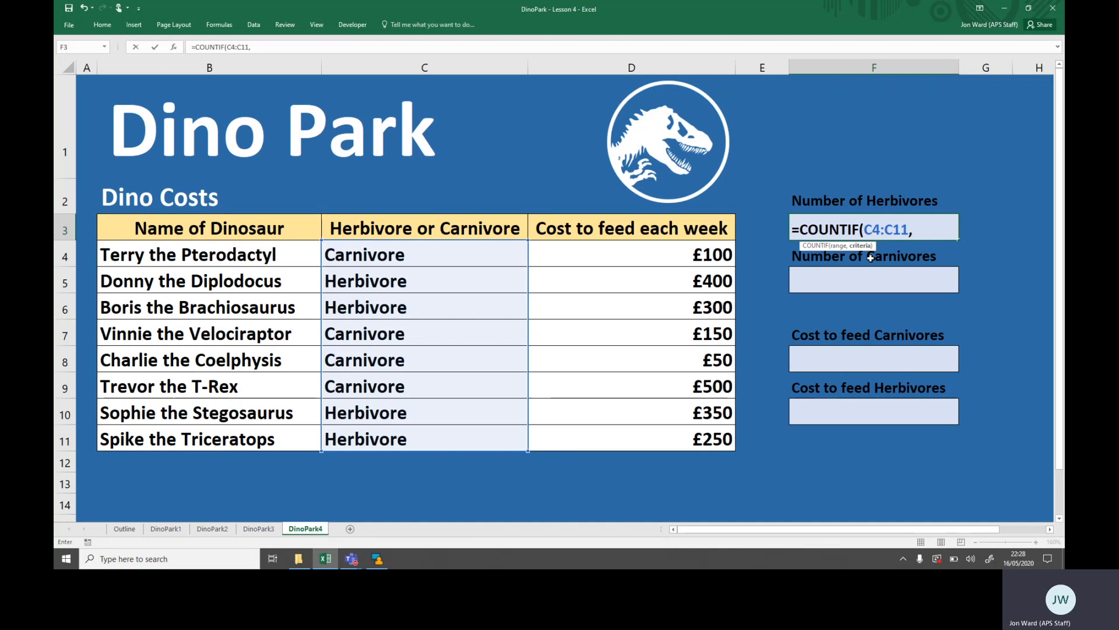
type("\"Herbivore\"")
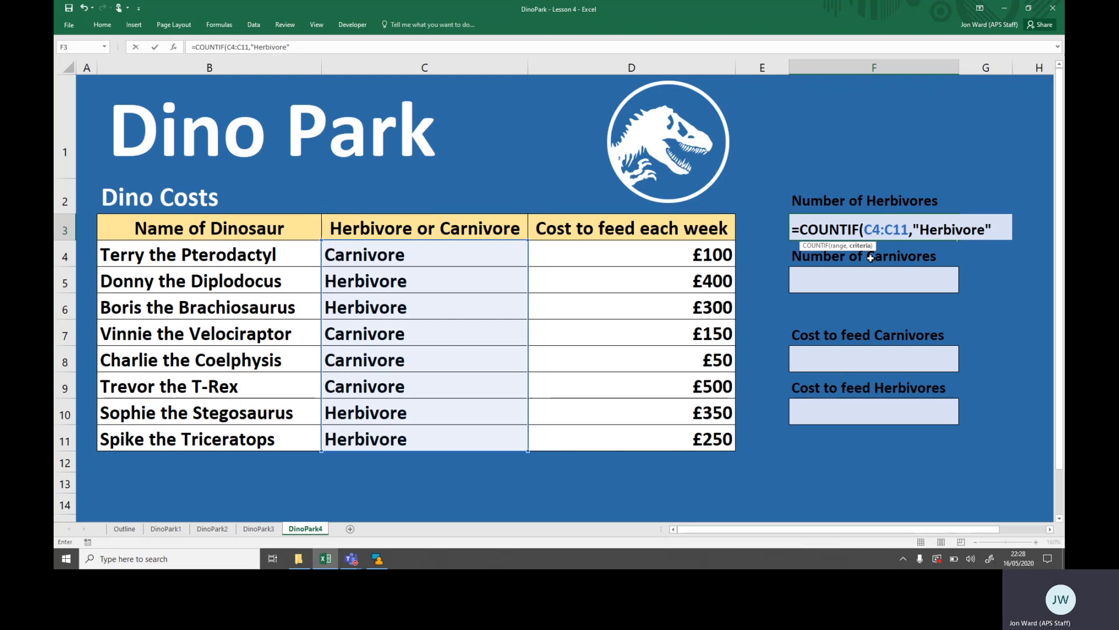
type(")")
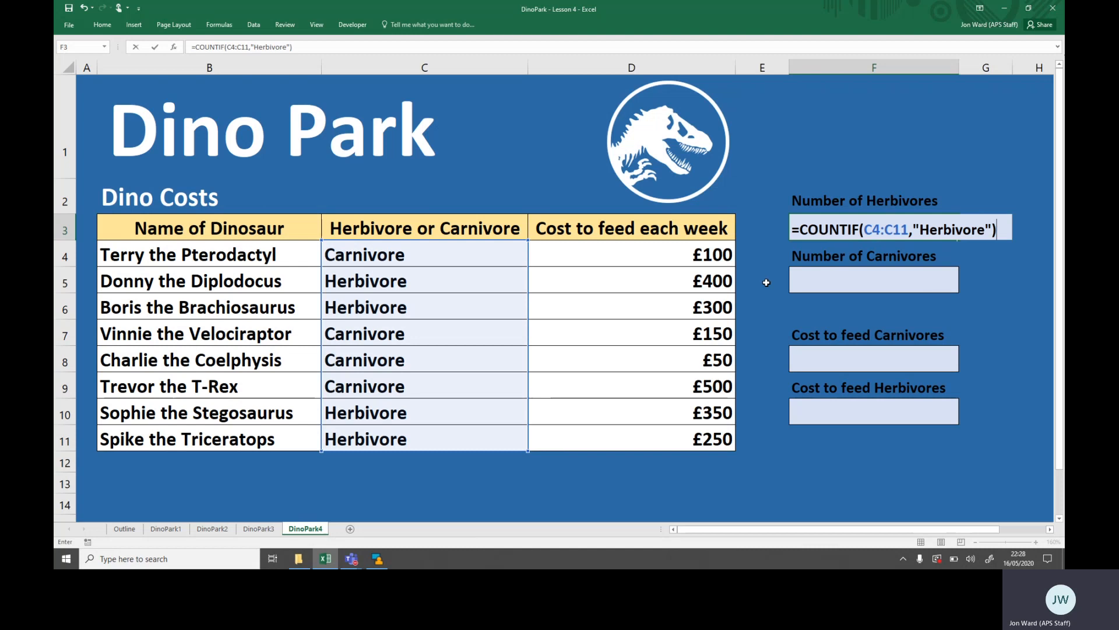
key("Return")
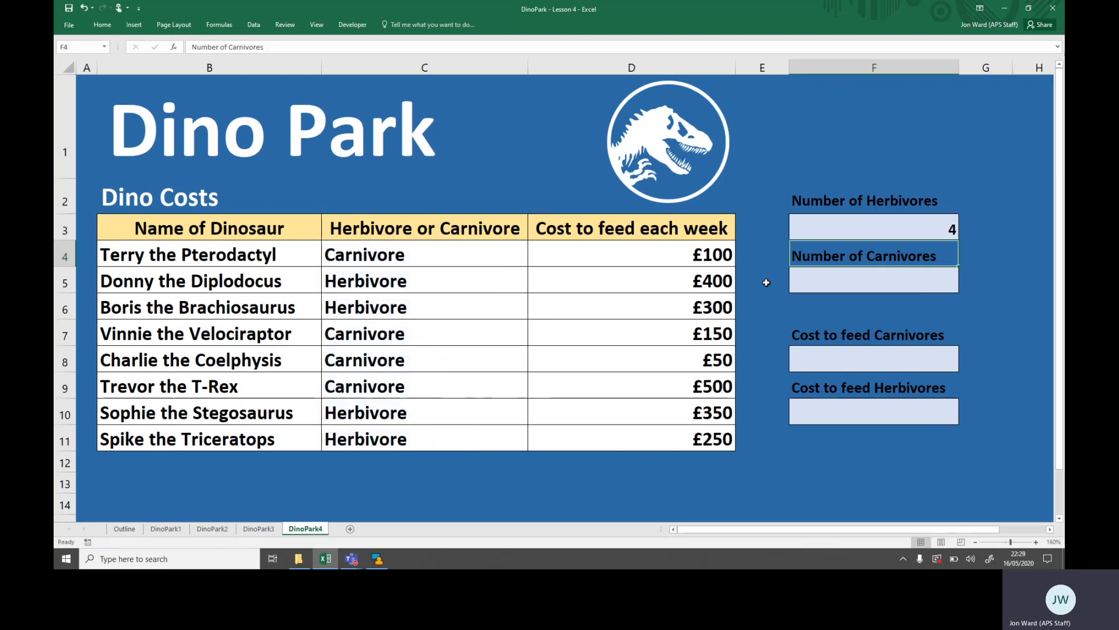
Enter =COUNTIF(C4:C11,"Carnivore") in cell F5 to count the carnivores.
left_click(838, 280)
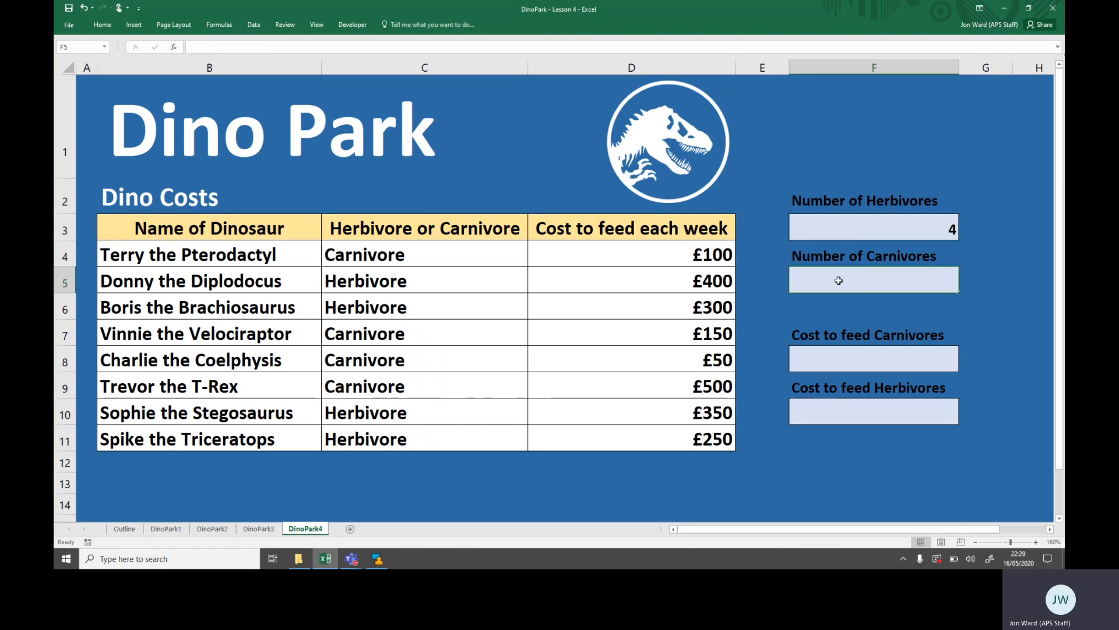
type("=COUNTIF")
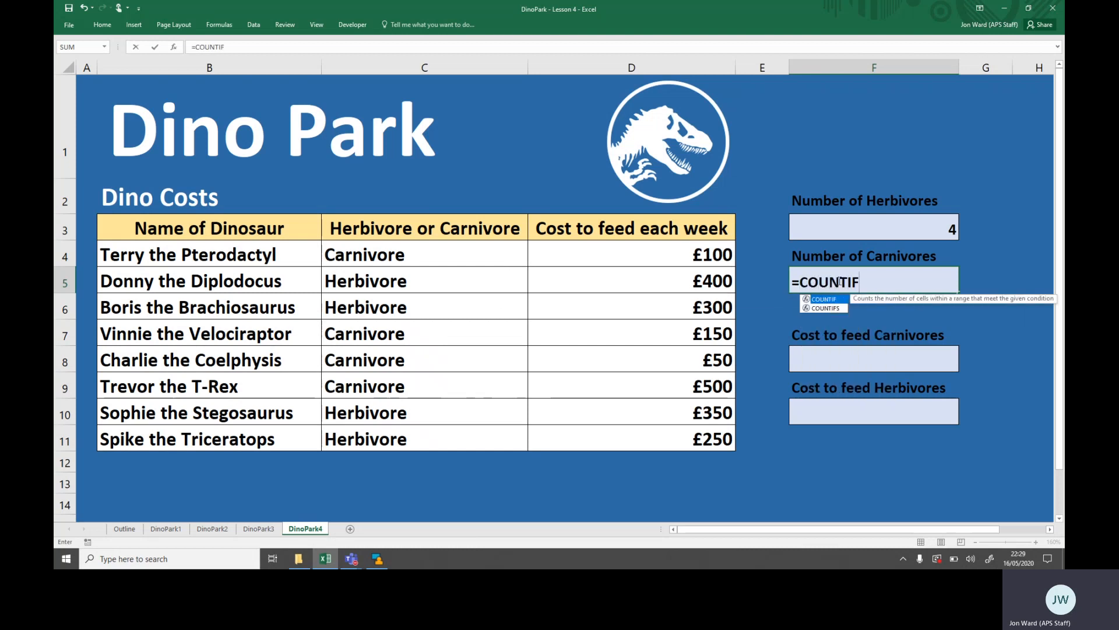
type("(")
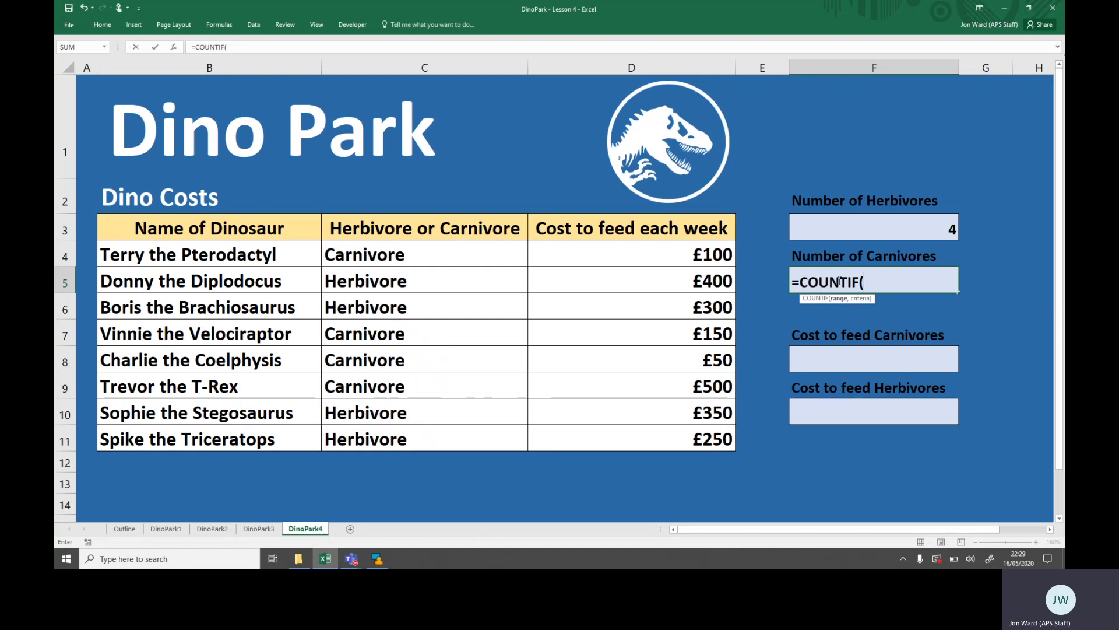
left_click_drag(432, 252, 422, 432)
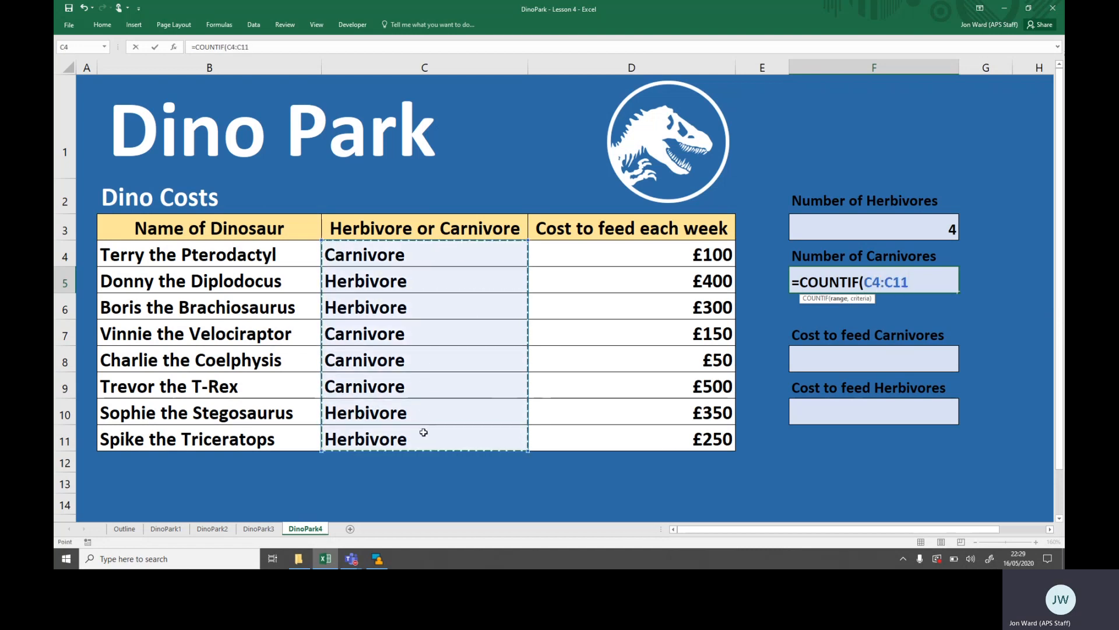
type(",")
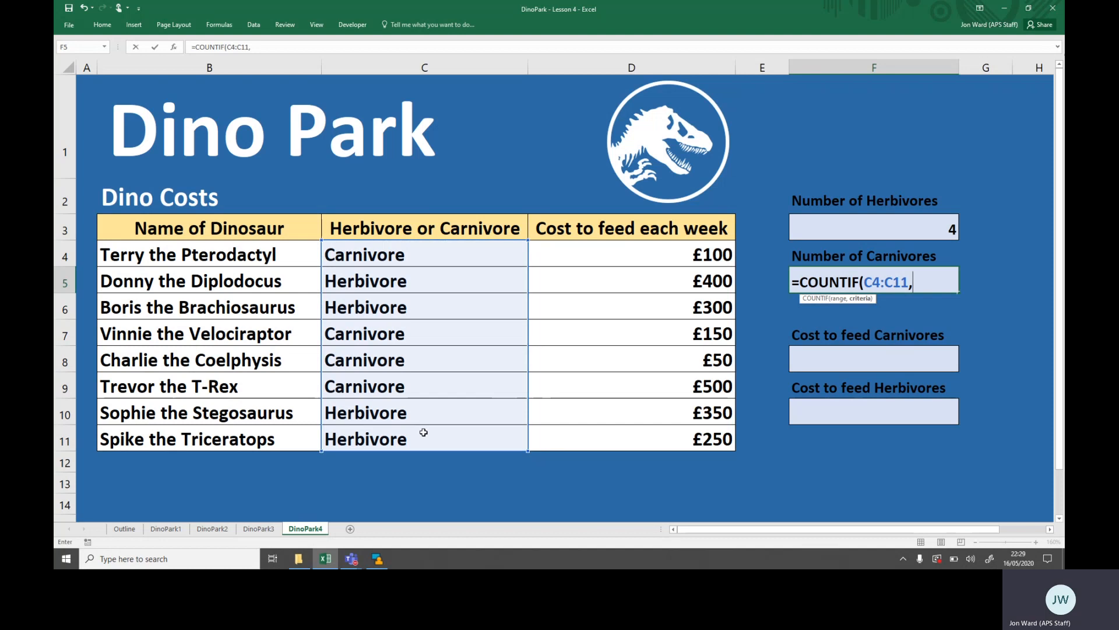
type("\"Carnivore")
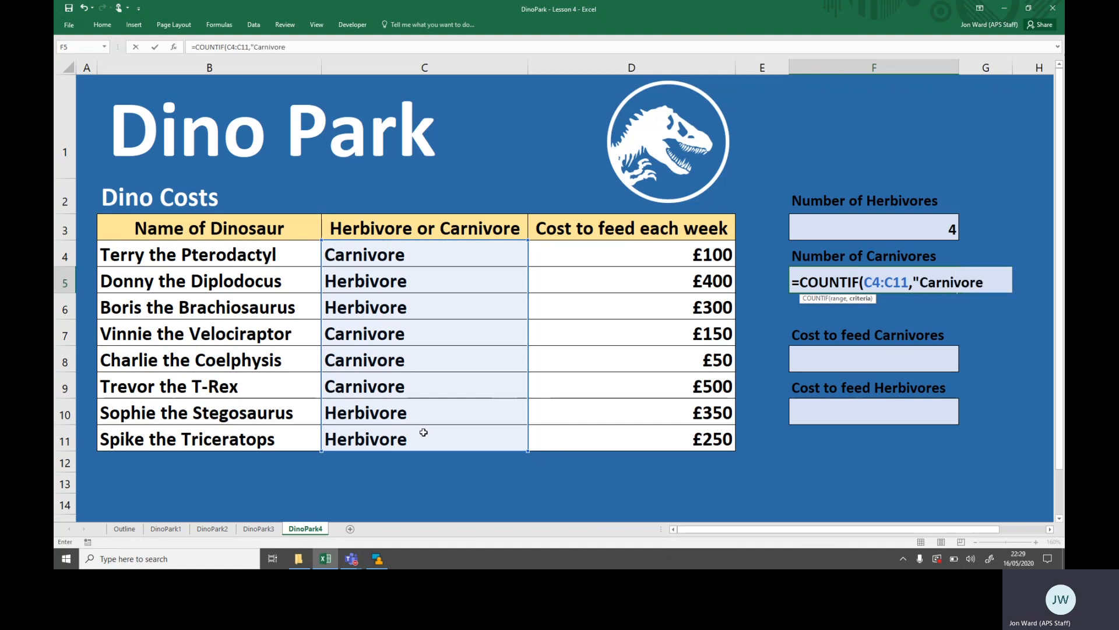
type("\")")
key("Return")
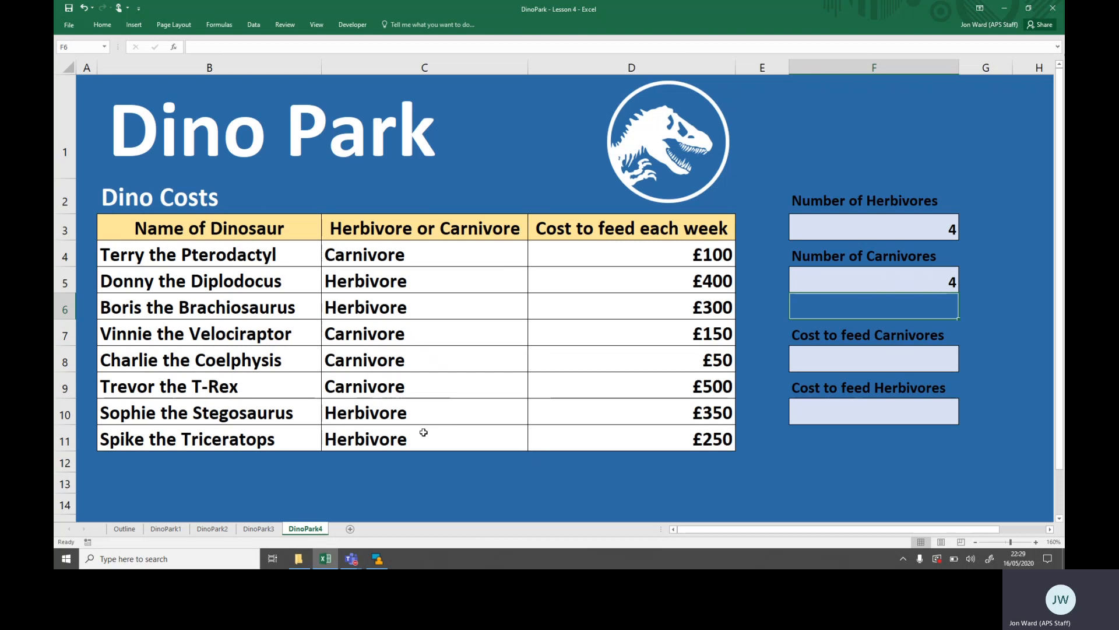
Test the counts by changing Trevor the T-Rex's type in C9 to Herbivore, and undo that change.
left_click(436, 387)
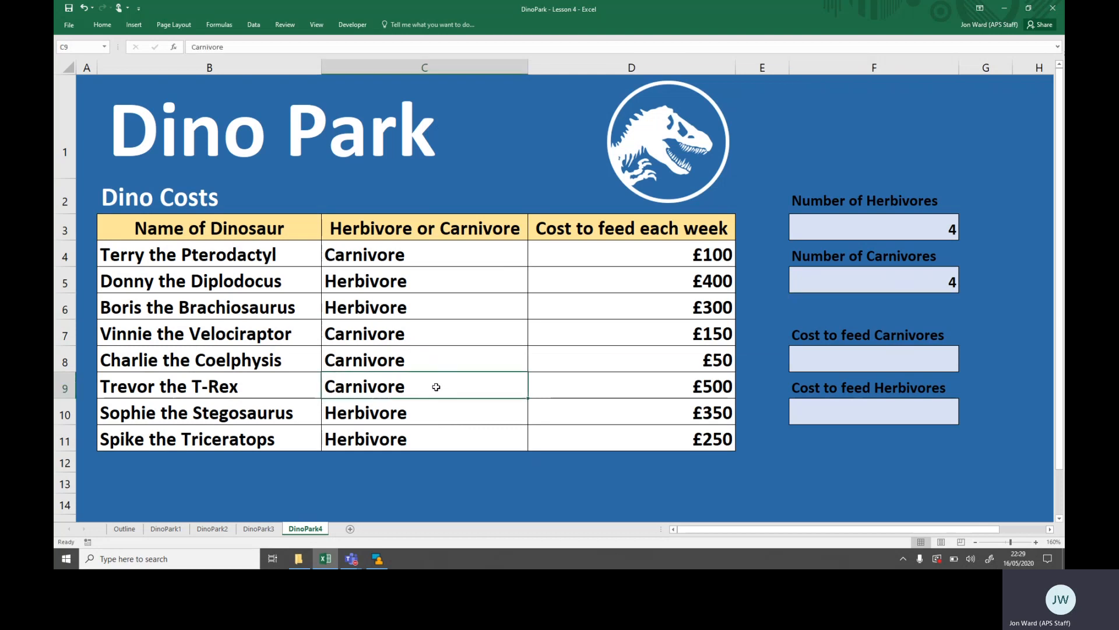
type("Herbiv")
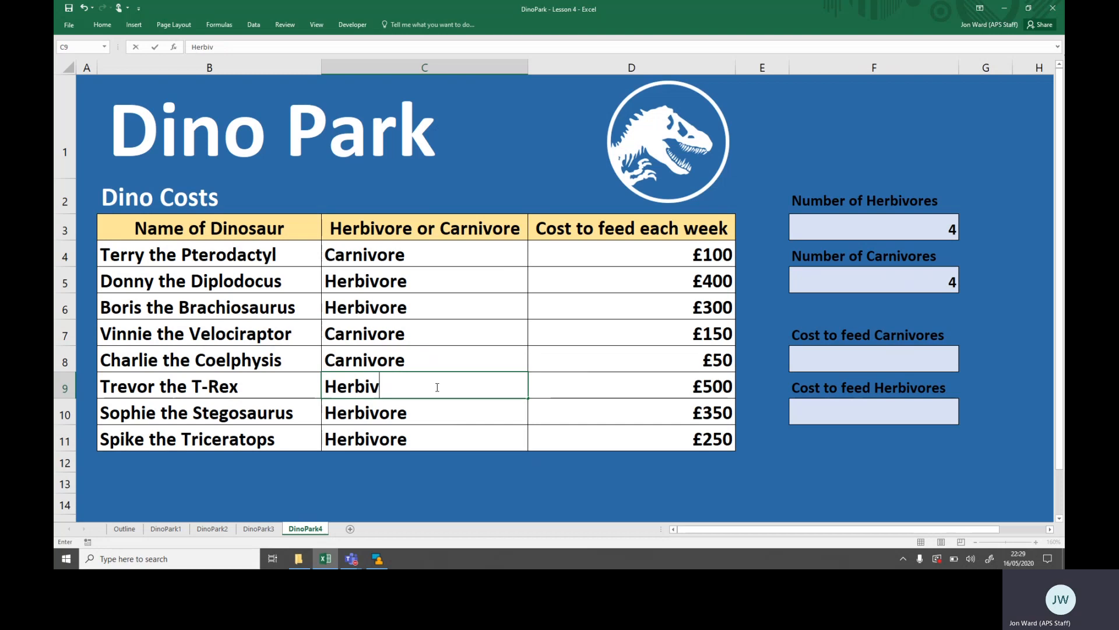
type("ore")
key("Return")
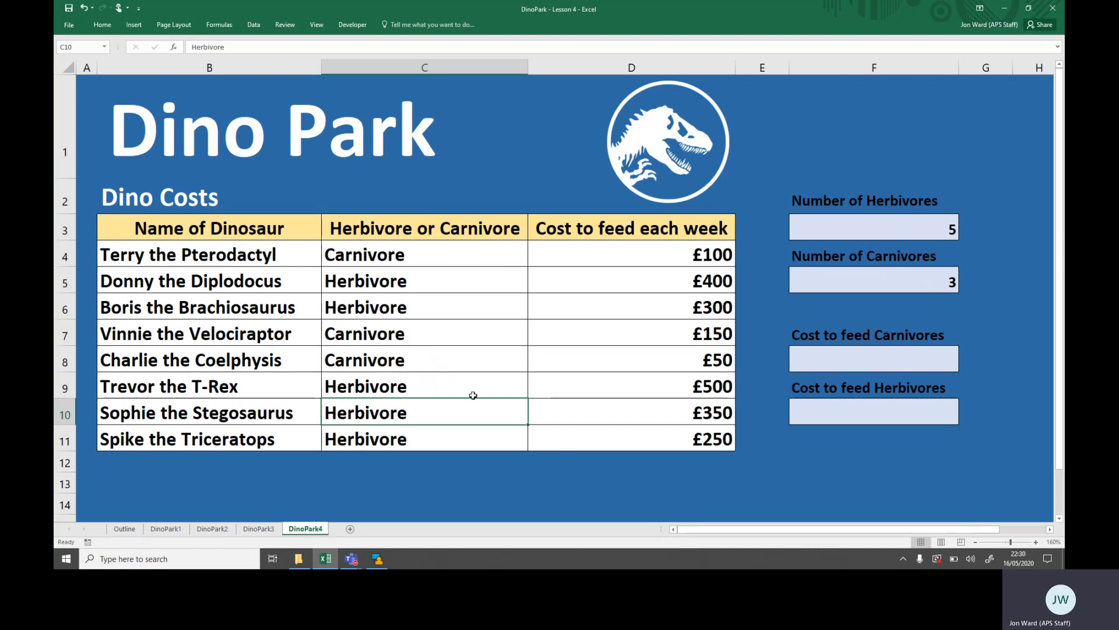
key("ctrl+z")
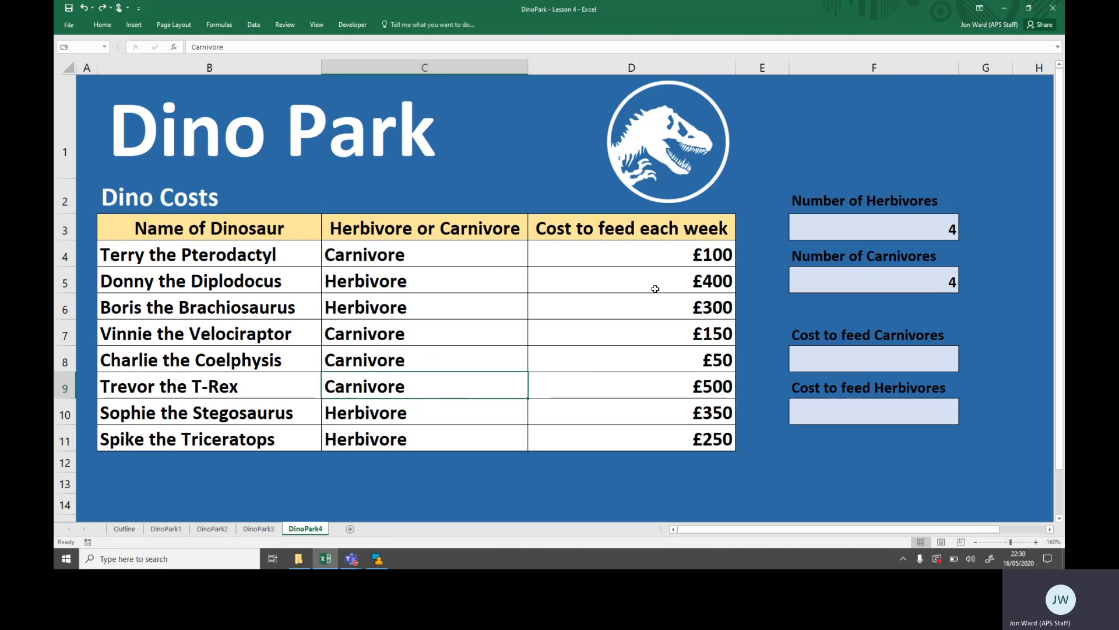
Enter =SUMIF(C4:C11,"Carnivore",D4:D11) in cell F8 to total the weekly cost of feeding the carnivores.
left_click_drag(637, 254, 637, 440)
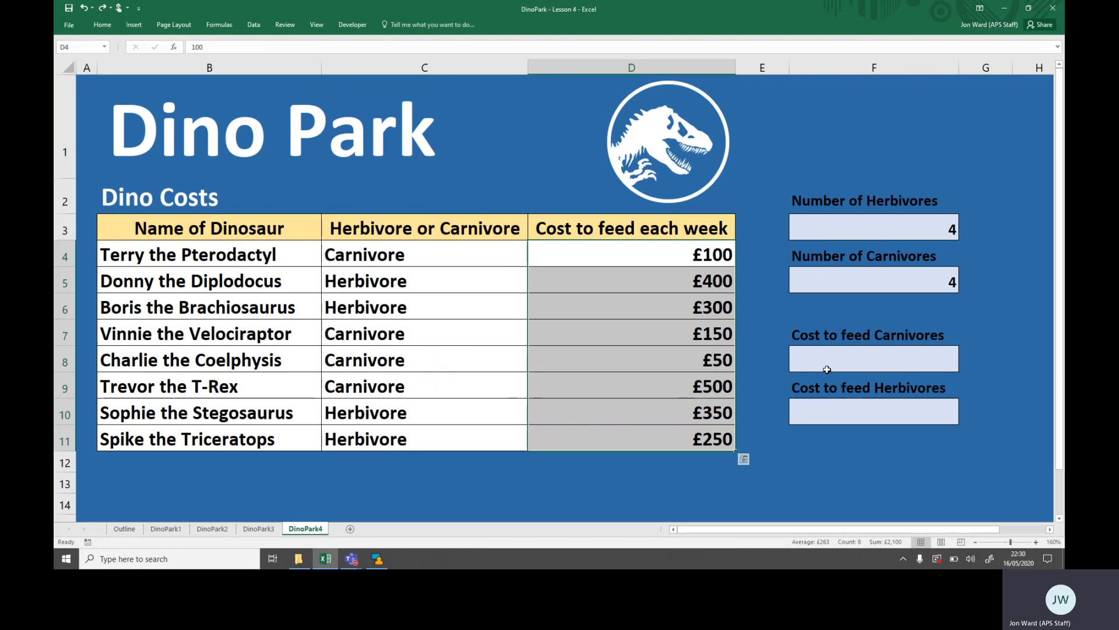
left_click(858, 365)
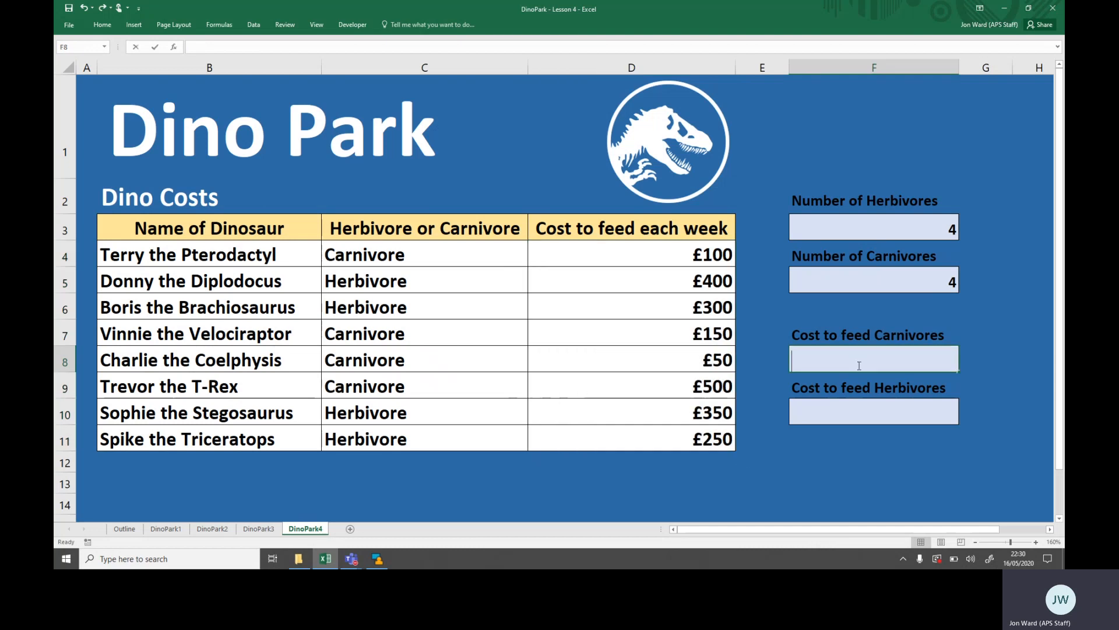
type("=SUMIF(")
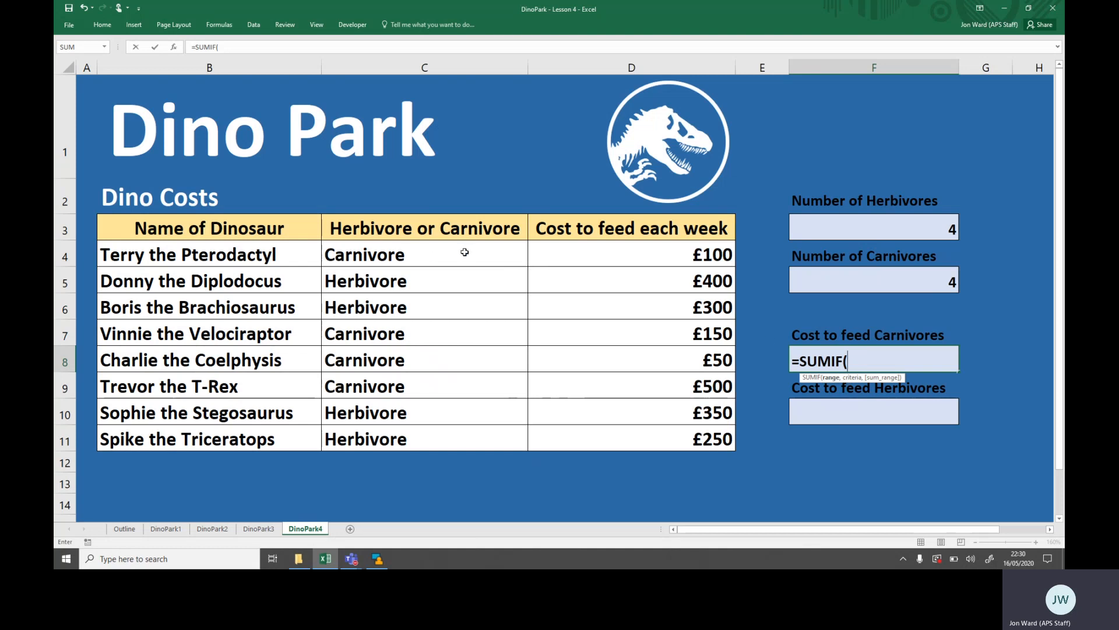
left_click_drag(465, 251, 455, 444)
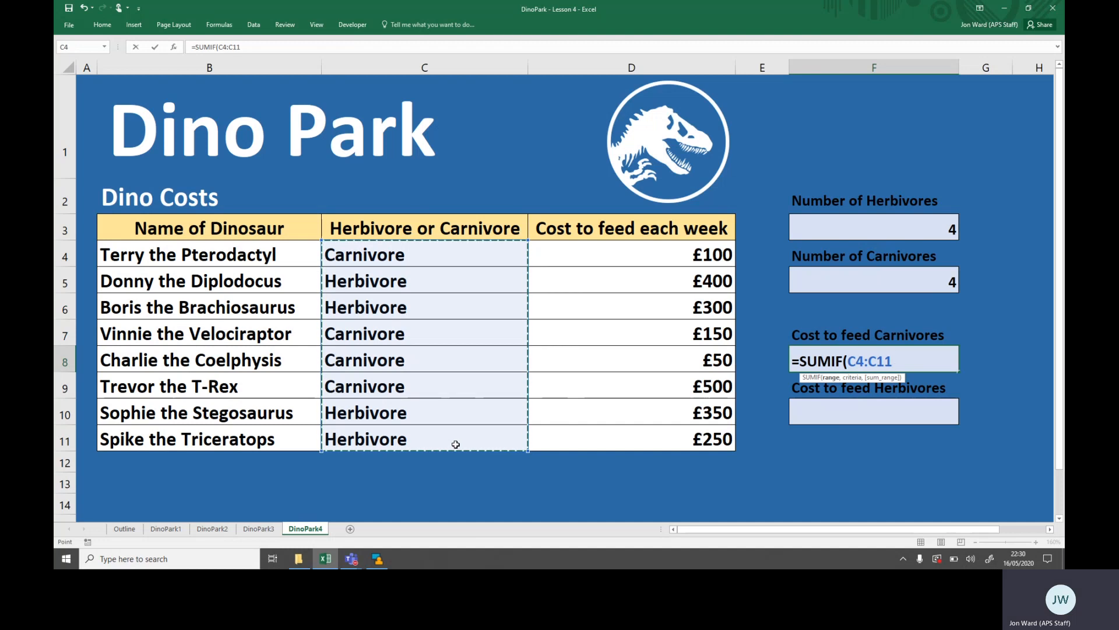
type(",")
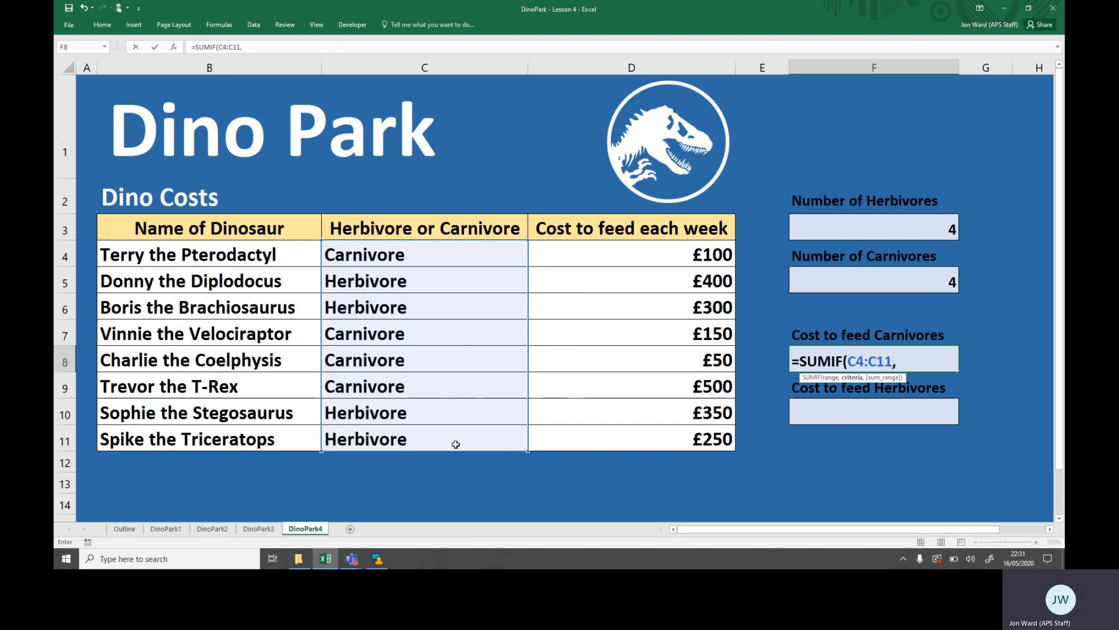
type("\"Carnivore\"")
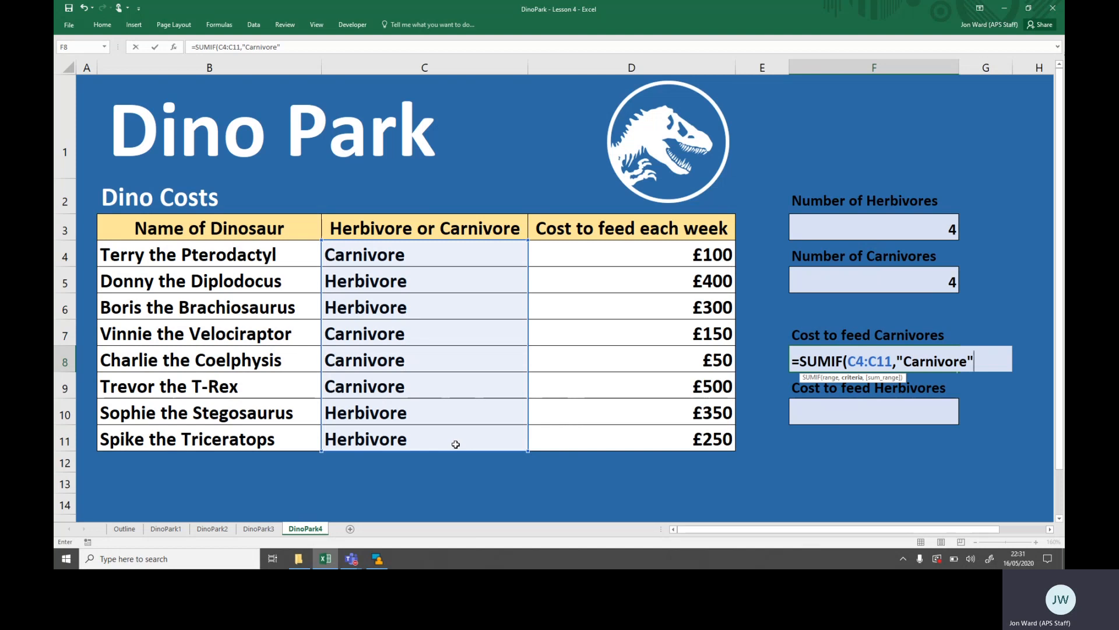
type(",")
left_click(628, 250)
left_click_drag(628, 250, 625, 437)
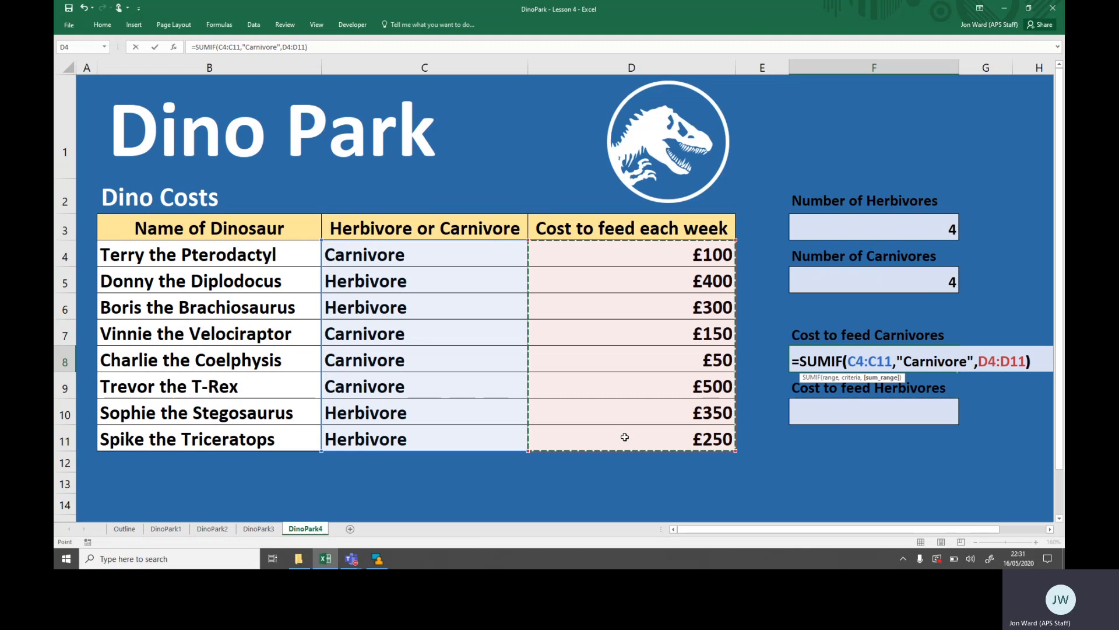
type(")")
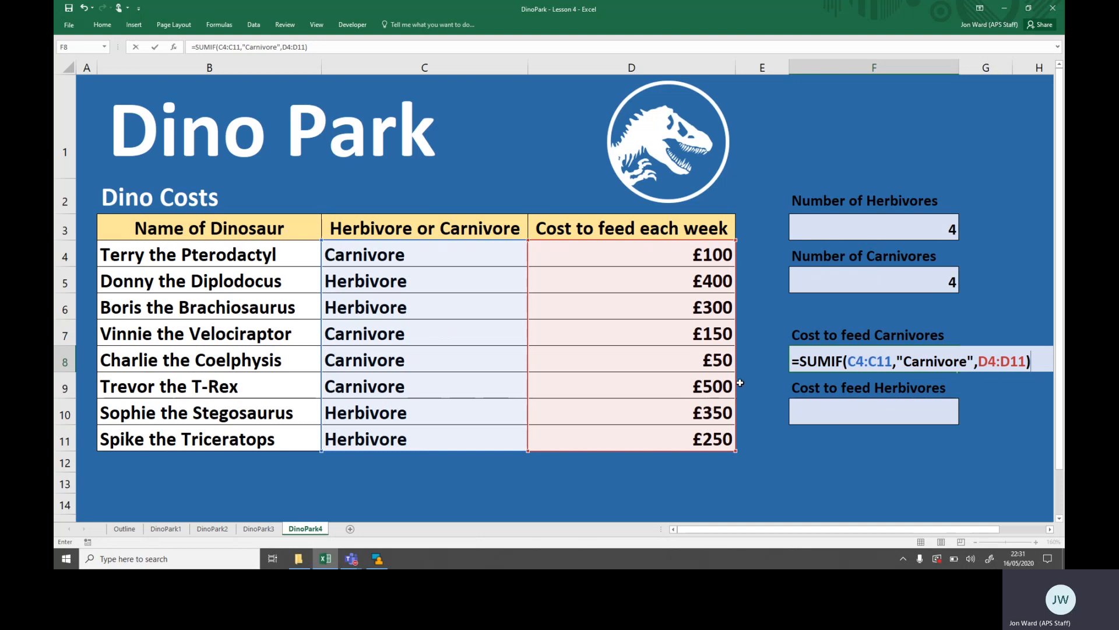
key("Return")
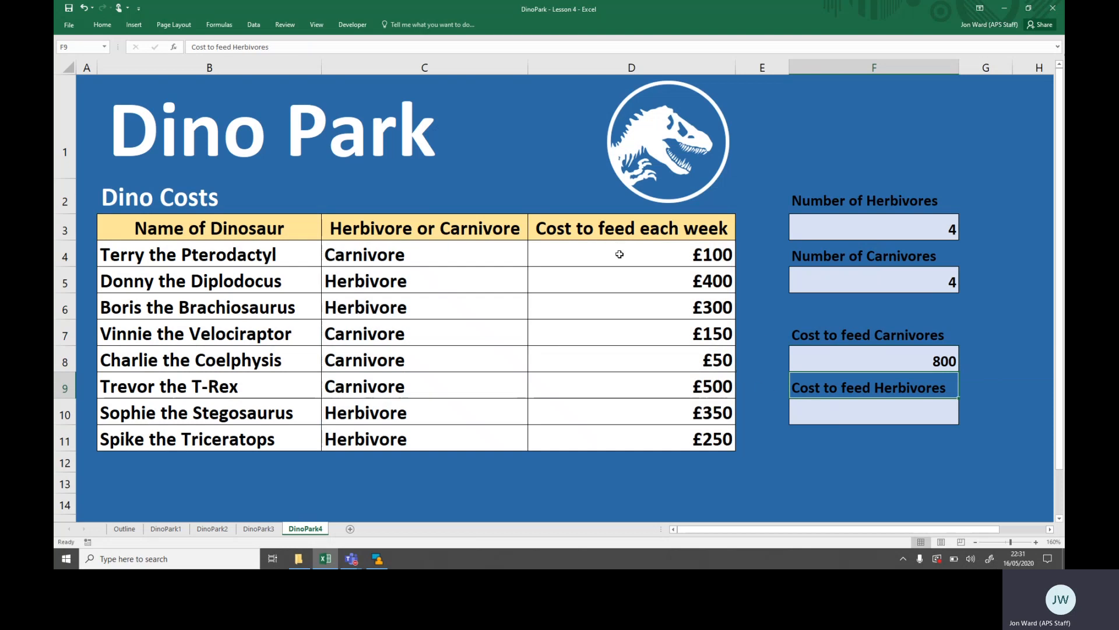
Check the weekly feeding cost of each carnivore in the cost column against the SUMIF total.
left_click(641, 255)
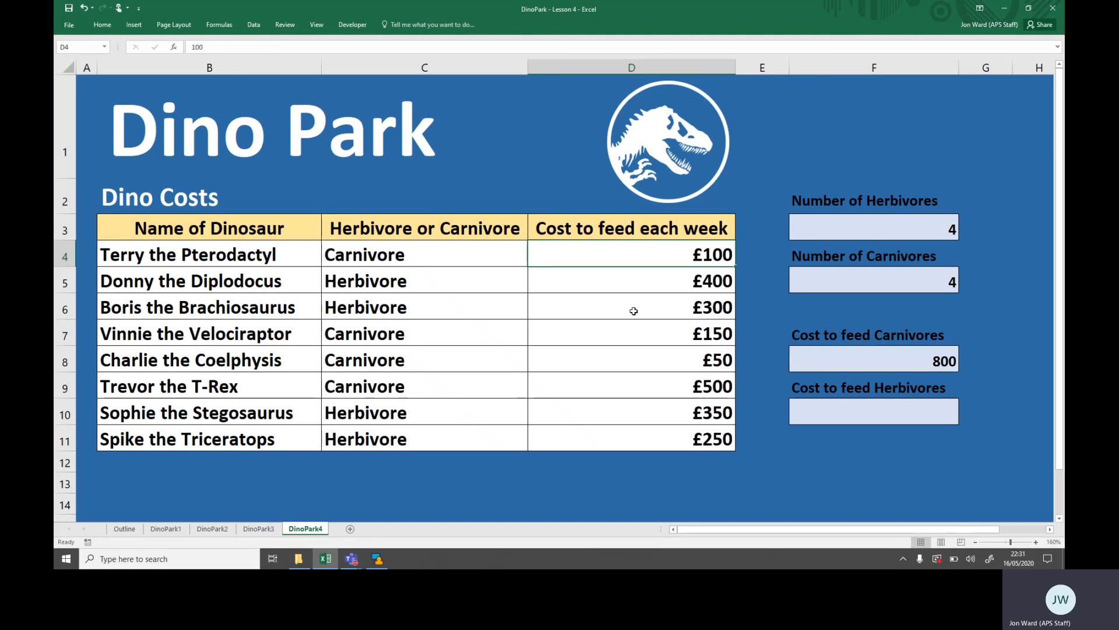
left_click(626, 338)
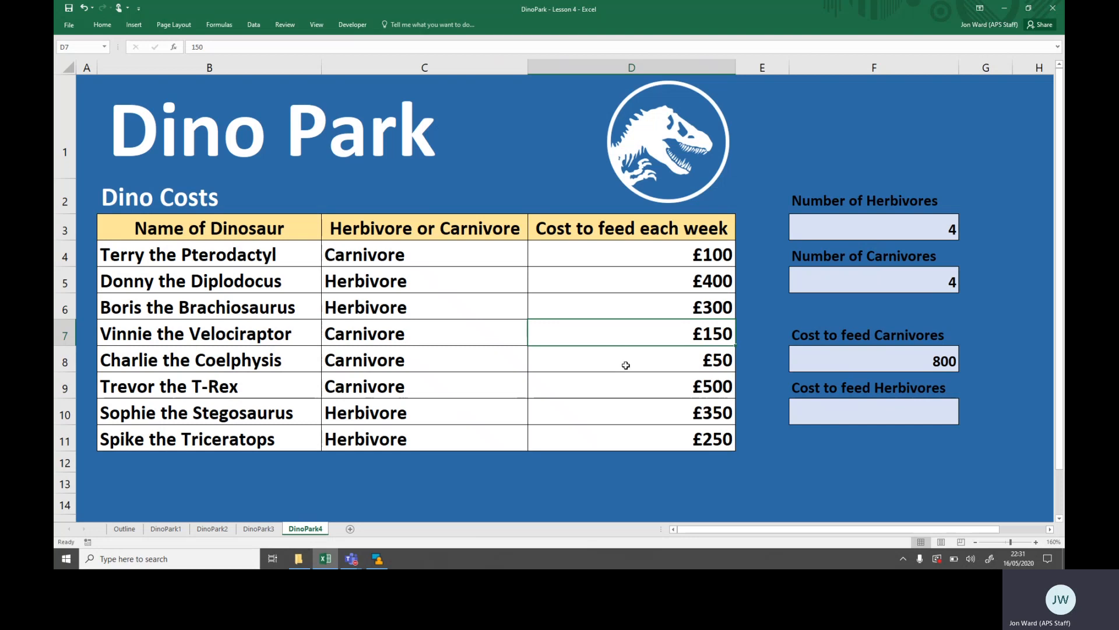
left_click(626, 365)
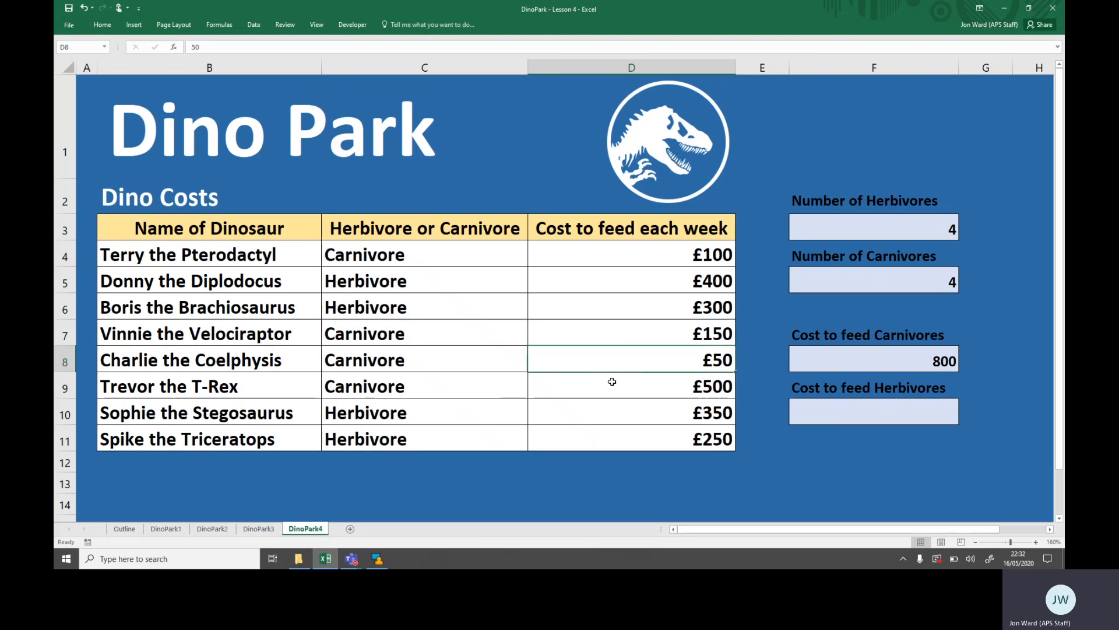
left_click(641, 387)
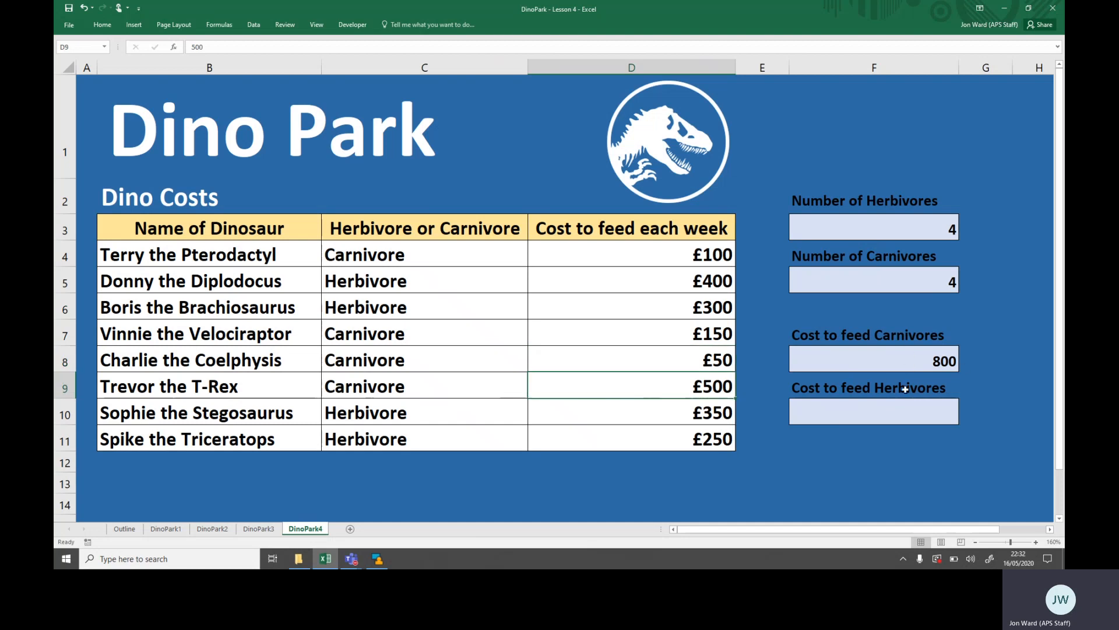
Enter =SUMIF(C4:C11,"Herbivore",D4:D11) in cell F10 to total the weekly cost of feeding the herbivores.
left_click(885, 414)
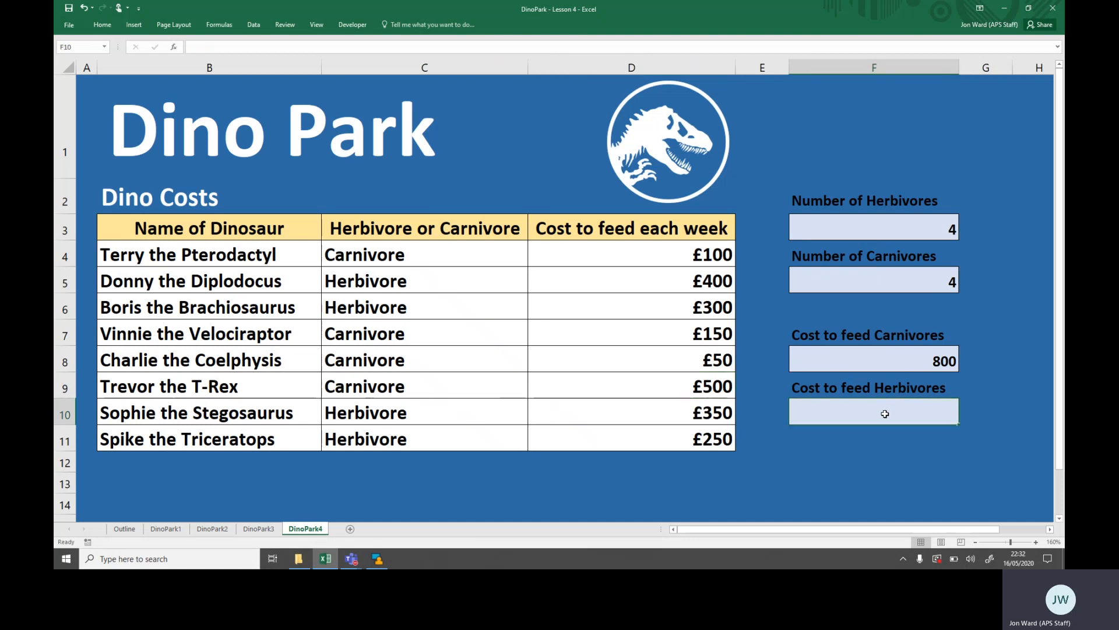
type("=")
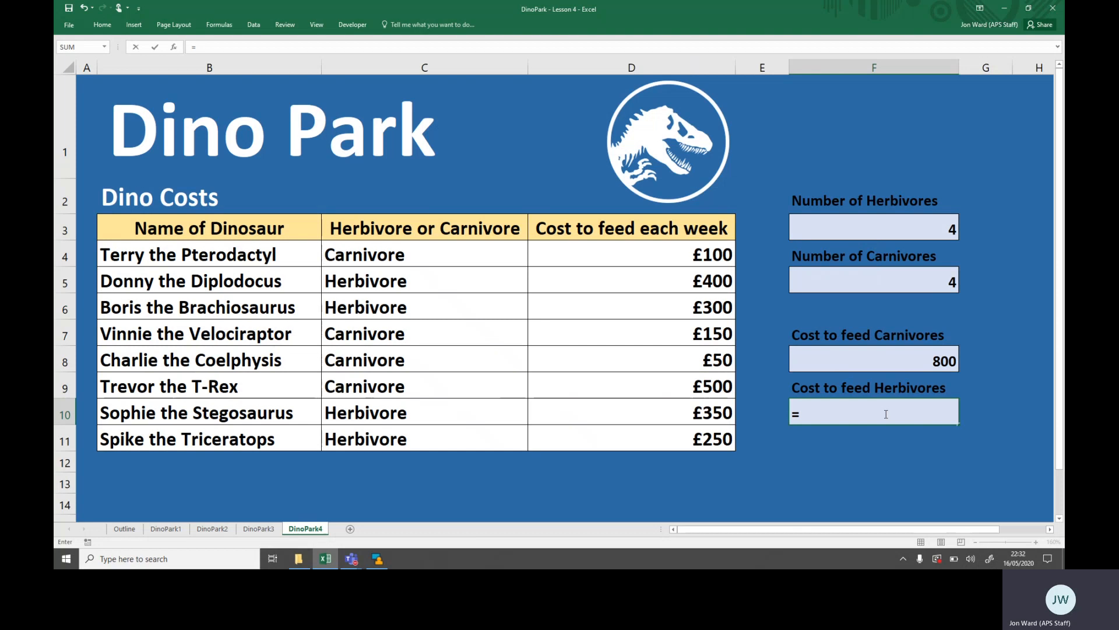
type("SUMIF(")
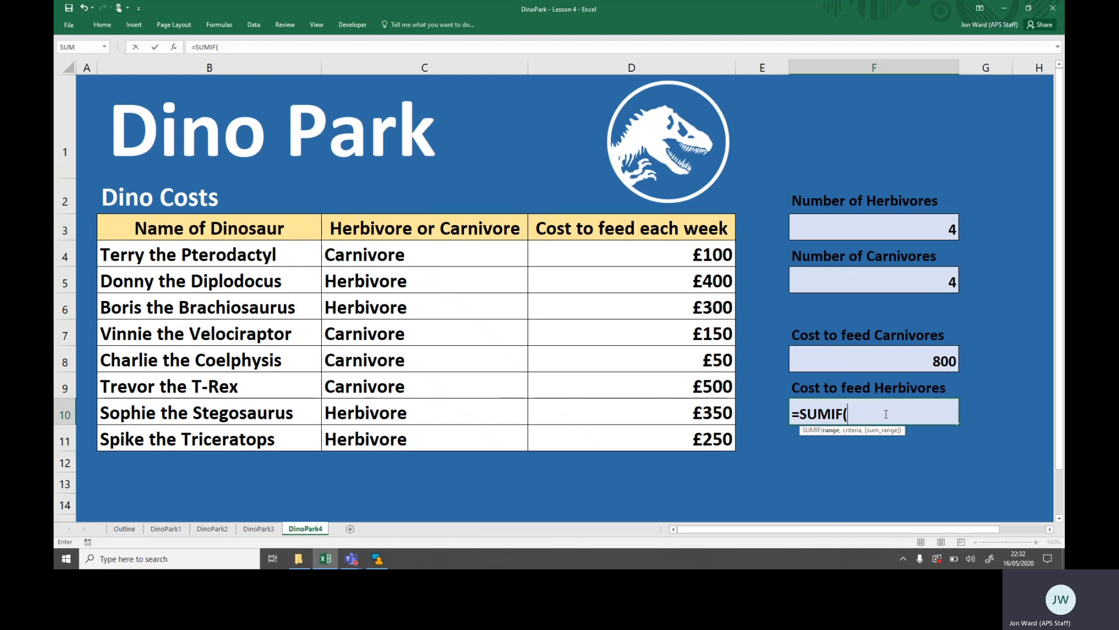
left_click_drag(443, 254, 439, 437)
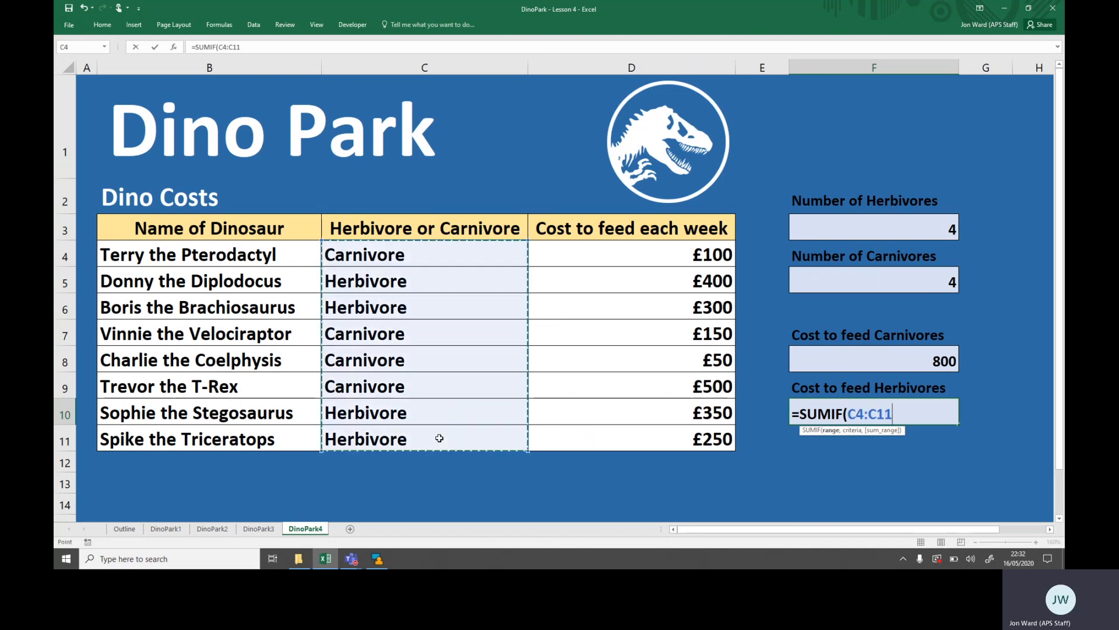
type(",")
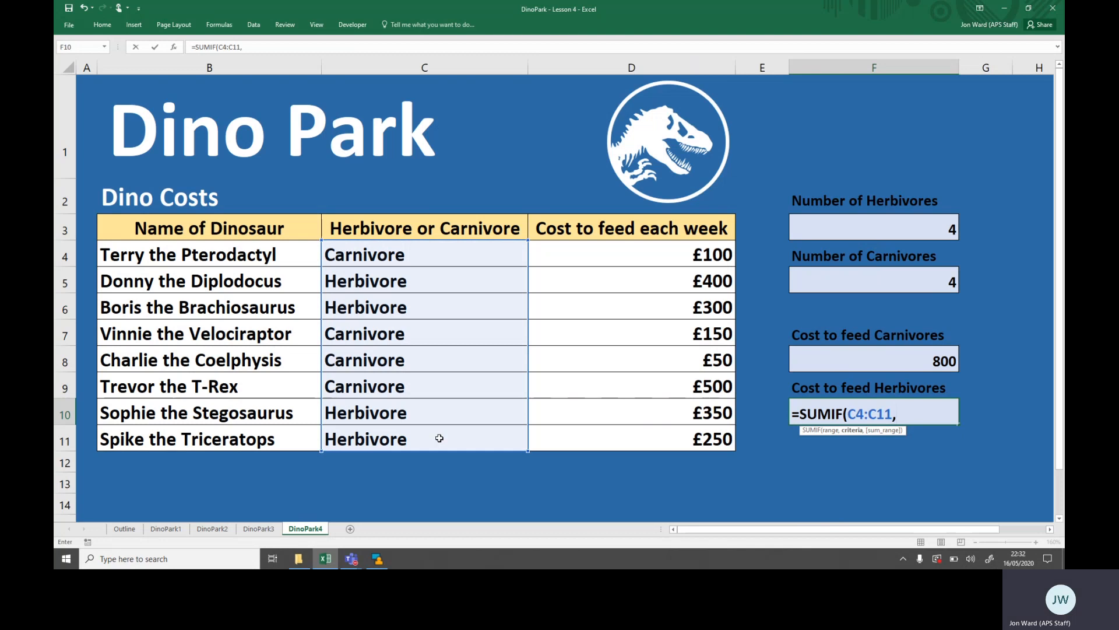
type("\"Herbivore\"")
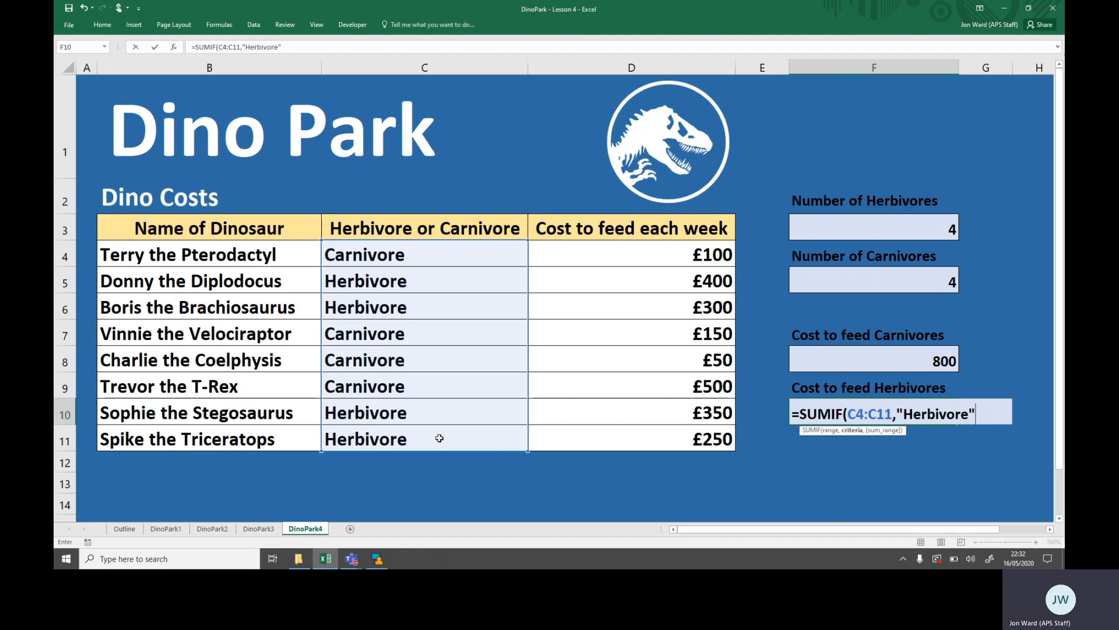
type(",")
left_click_drag(659, 249, 641, 433)
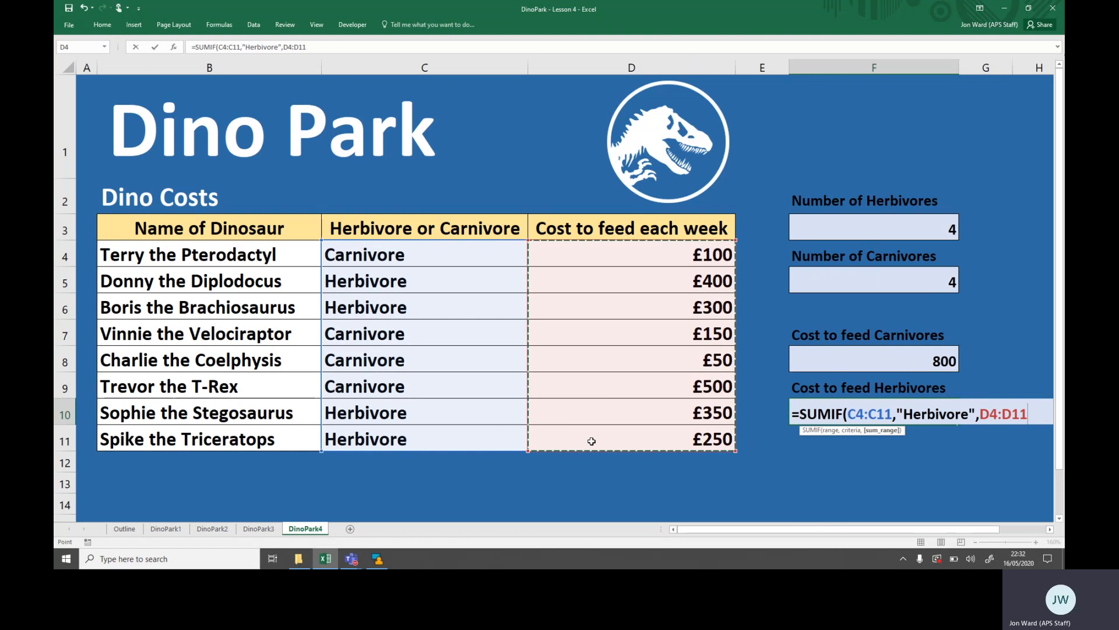
type(")")
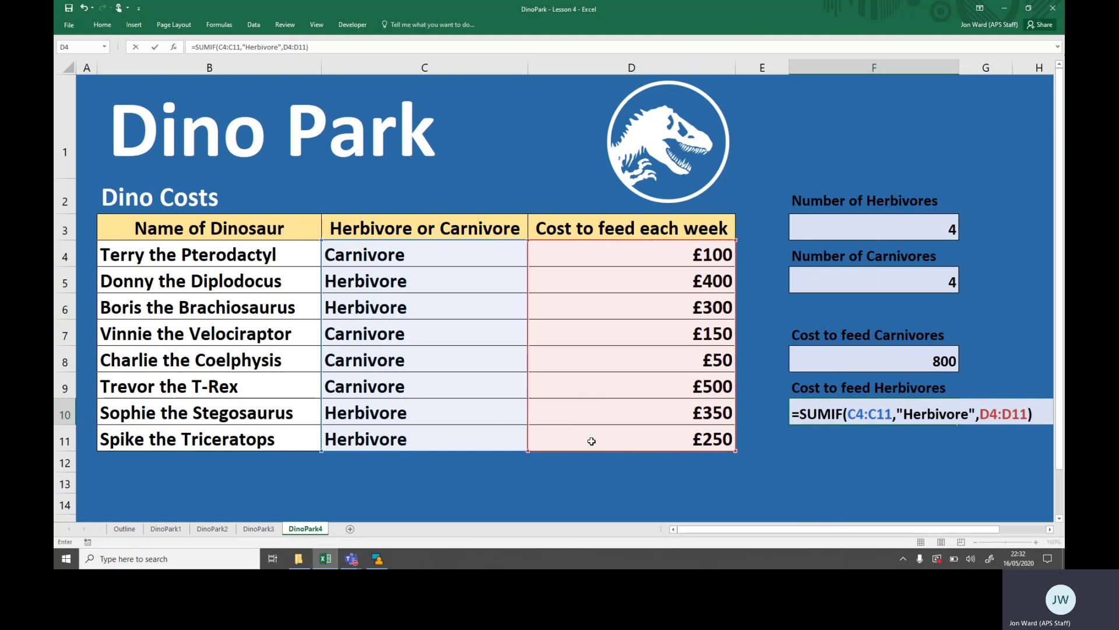
key("Return")
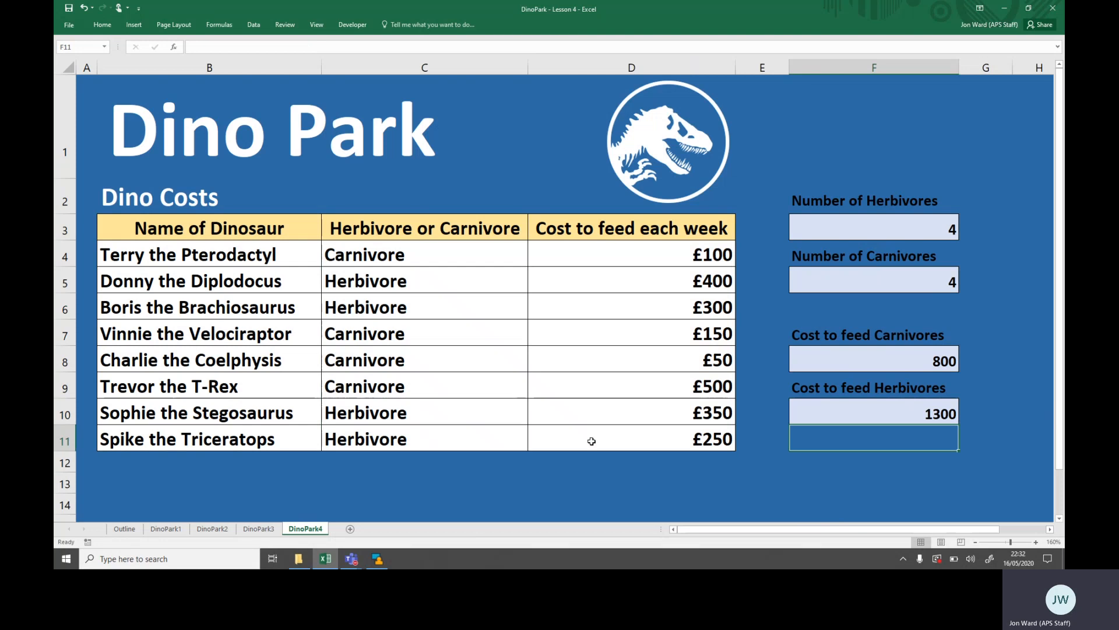